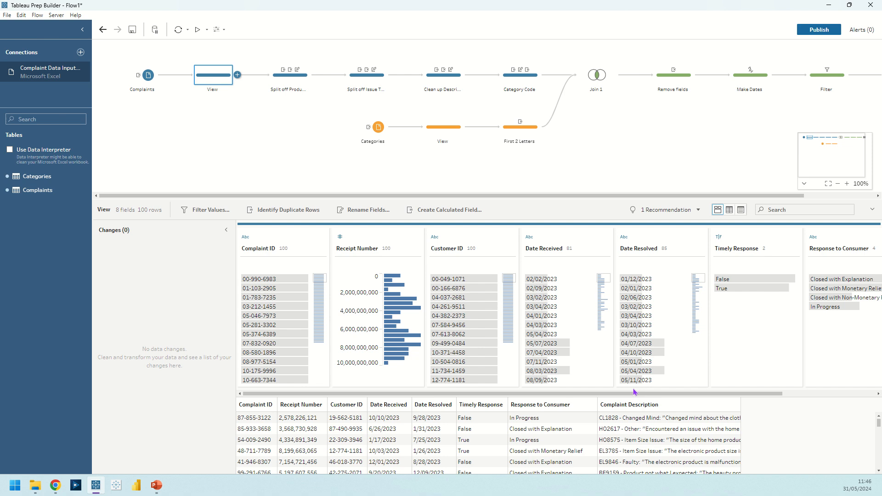
Set up a custom split of the Complaint Description field on the separator "-" into all fields, and close it without applying.
left_click_drag(635, 394, 727, 393)
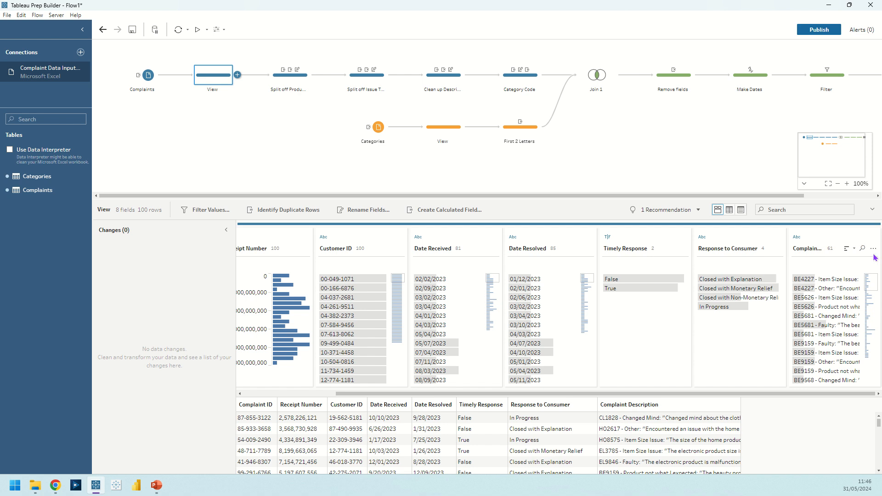
left_click(873, 249)
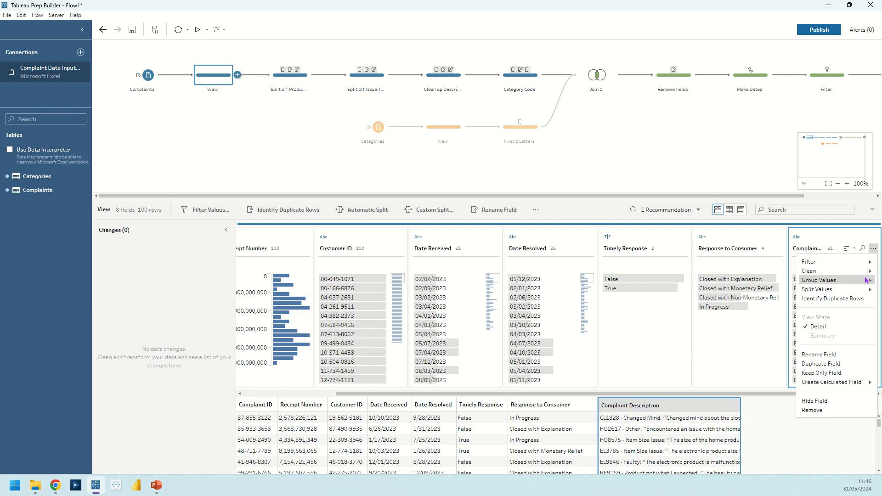
mouse_move(866, 291)
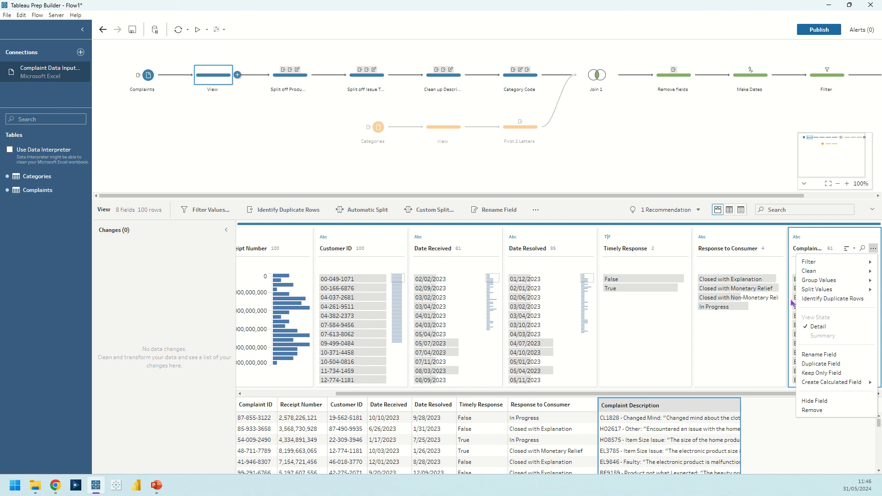
left_click(791, 299)
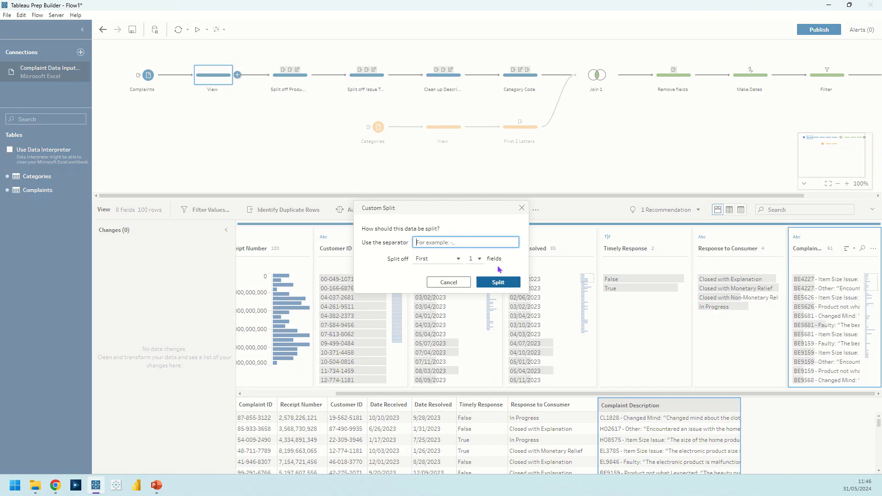
type("-")
left_click(442, 259)
left_click(437, 289)
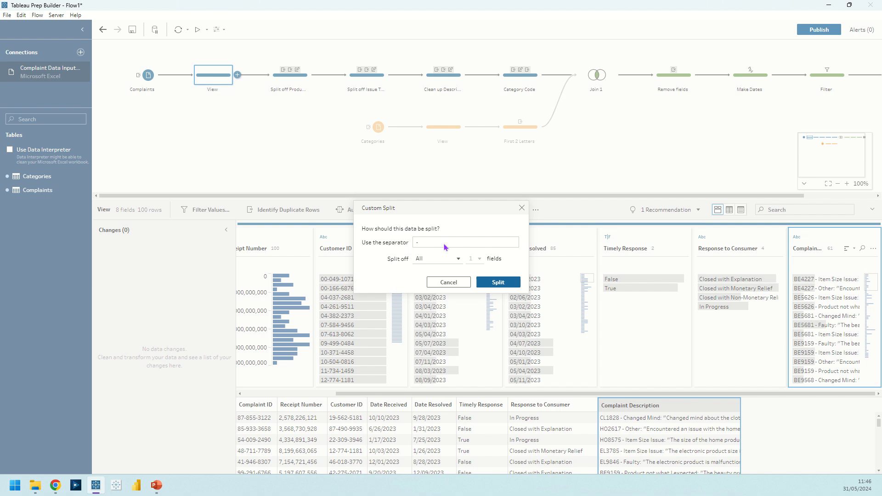
left_click(521, 208)
Review the Split off Product ID step, examining its calculated split fields and the removal of the original Complaint Description field.
left_click(283, 83)
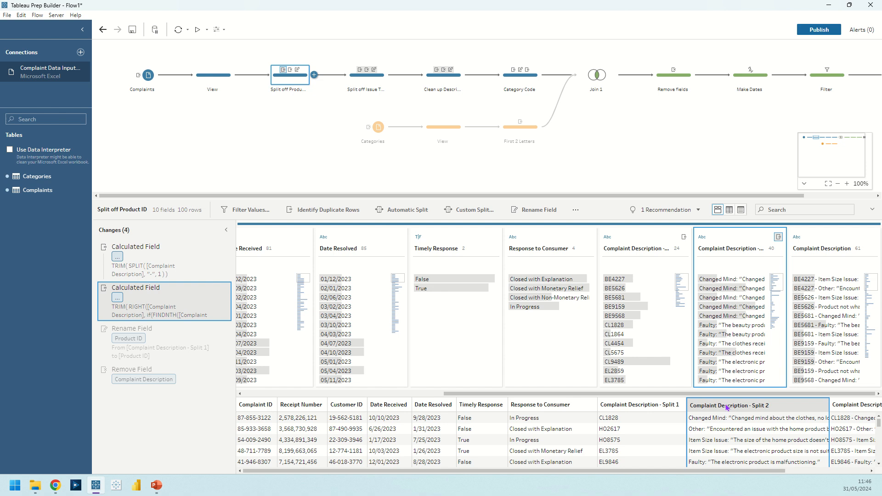
left_click(631, 238)
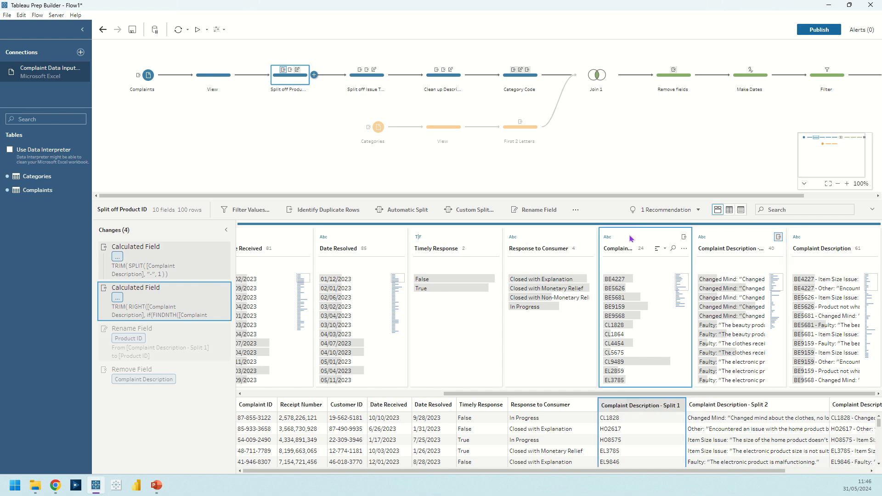
left_click(822, 242)
left_click(162, 387)
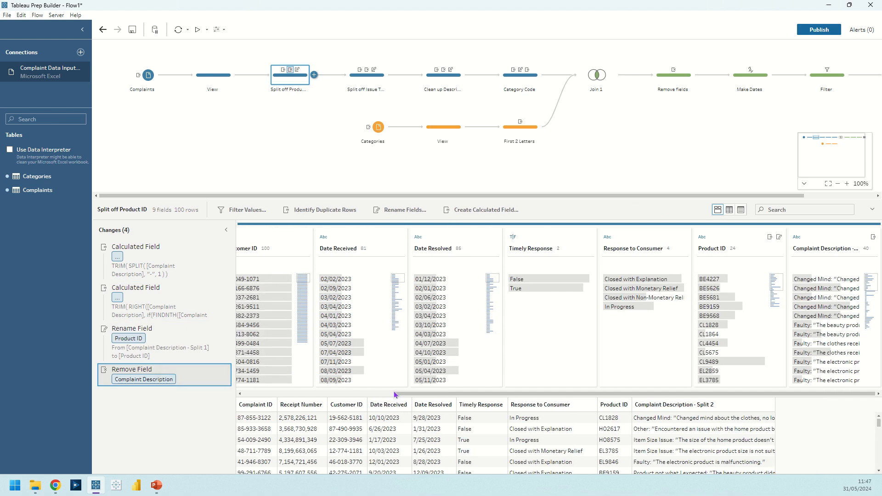
Set up a custom split of Complaint Description - Split 2 on the separator ":" into all fields, and close it without applying.
left_click(829, 236)
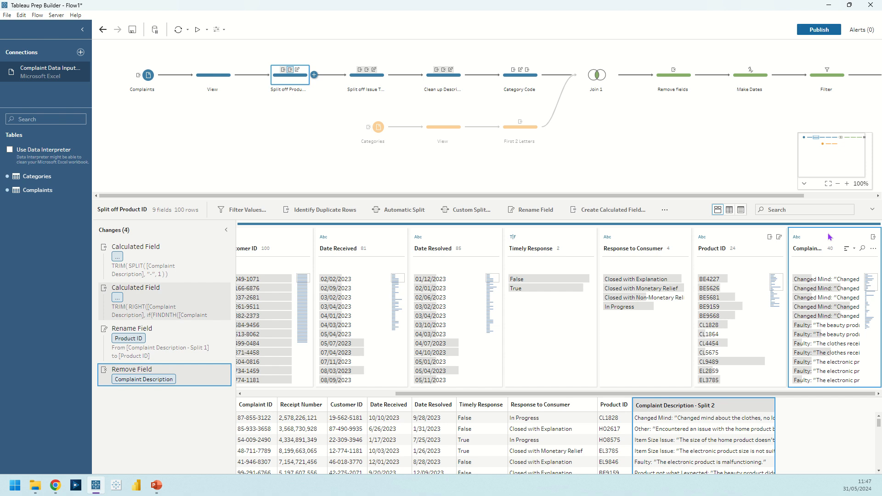
left_click(872, 248)
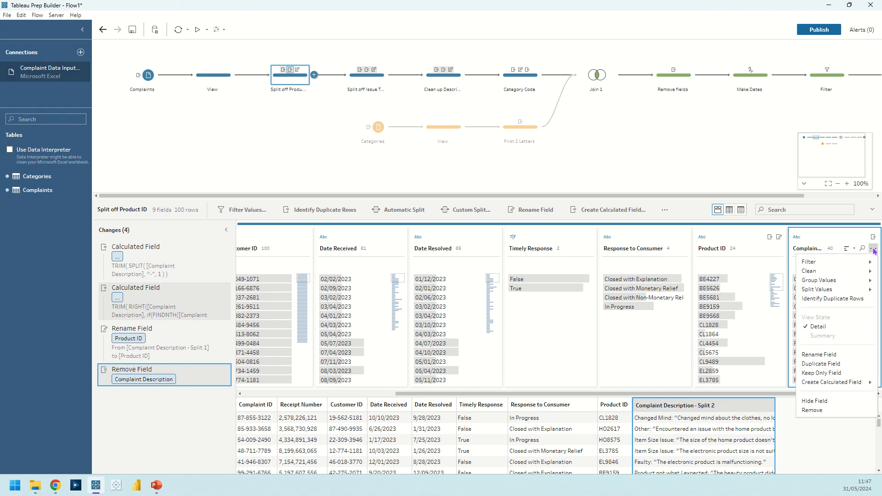
mouse_move(847, 294)
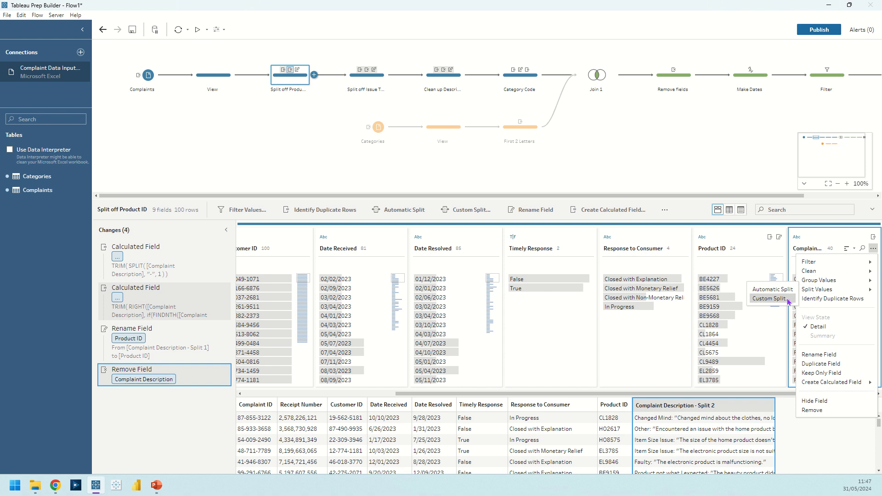
left_click(788, 302)
type(":")
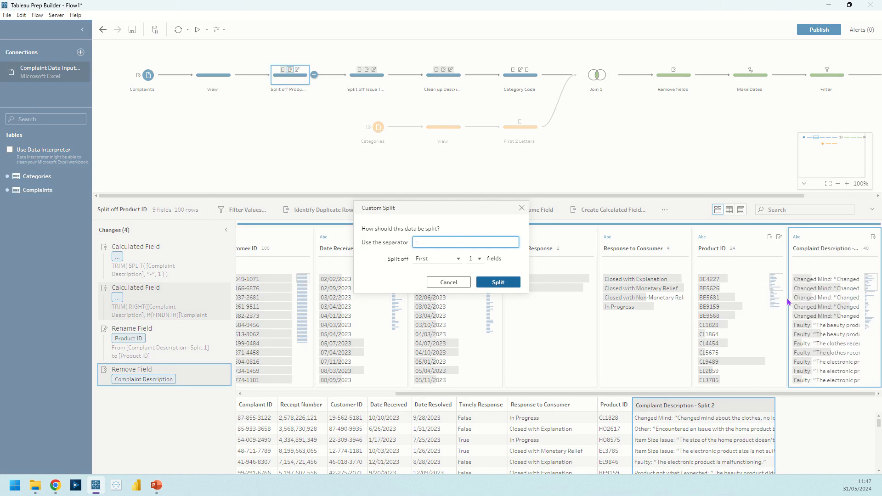
left_click(452, 259)
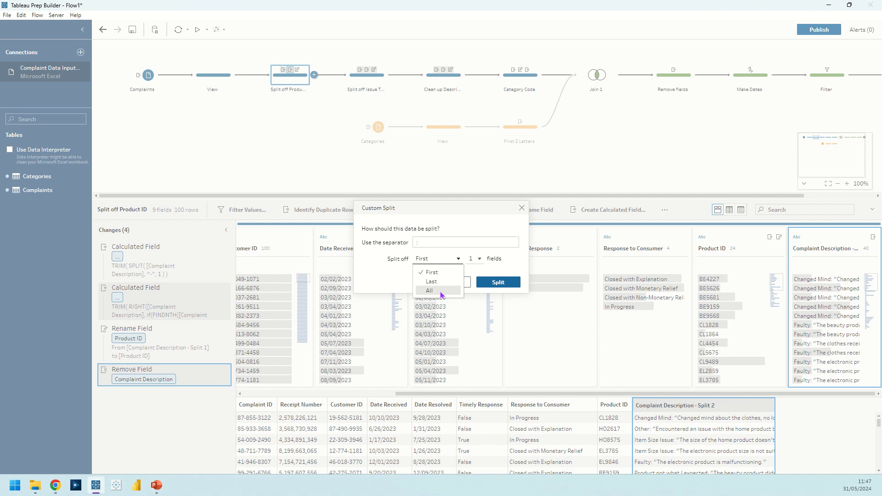
left_click(441, 290)
left_click(522, 208)
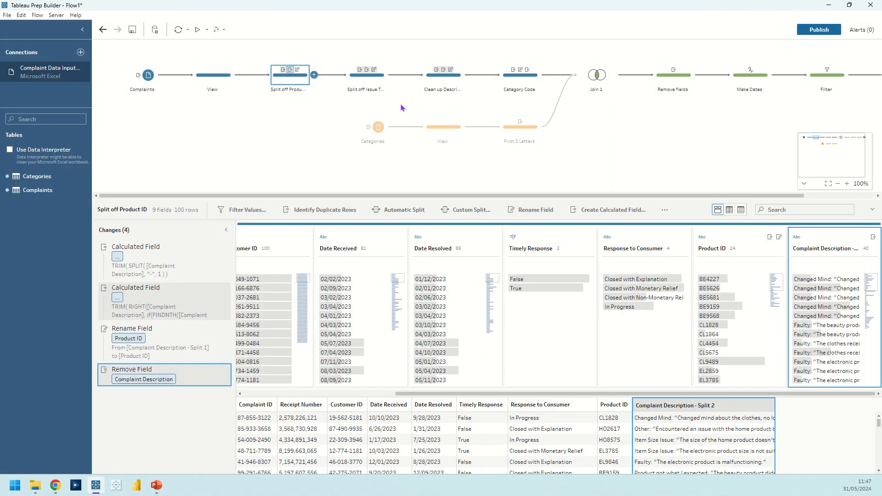
Review the Split off Issue Type step, examining its split fields, the rename to Issue Type and the removed source field.
left_click(367, 88)
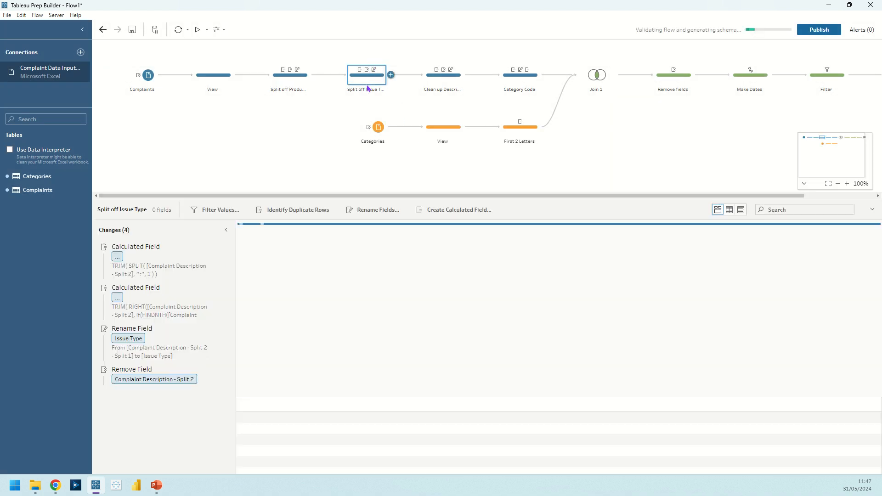
left_click(201, 317)
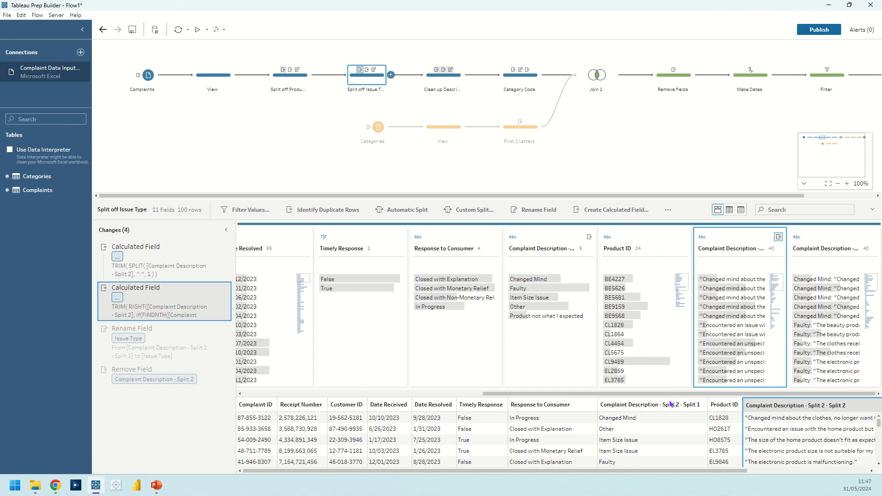
left_click_drag(666, 393, 385, 330)
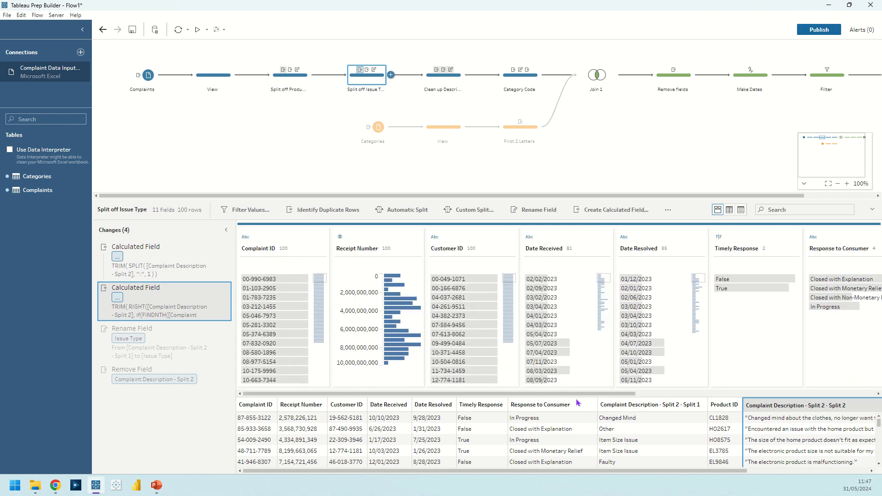
left_click_drag(577, 393, 817, 393)
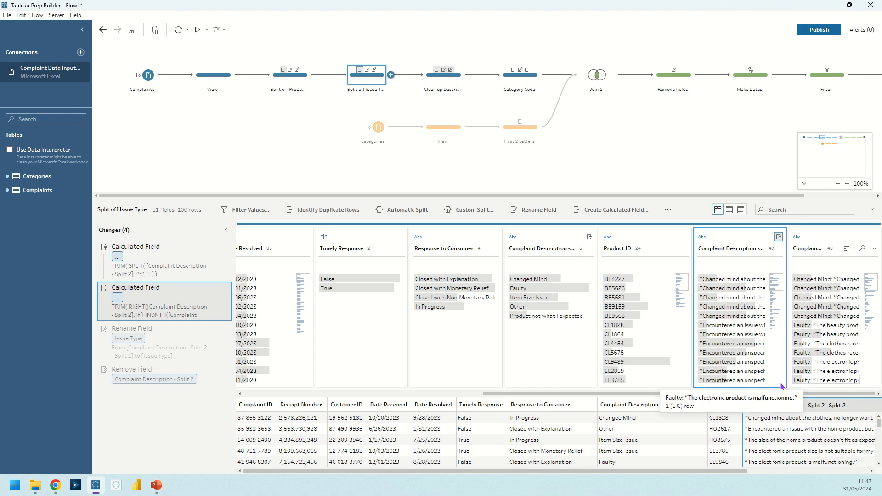
left_click(618, 406)
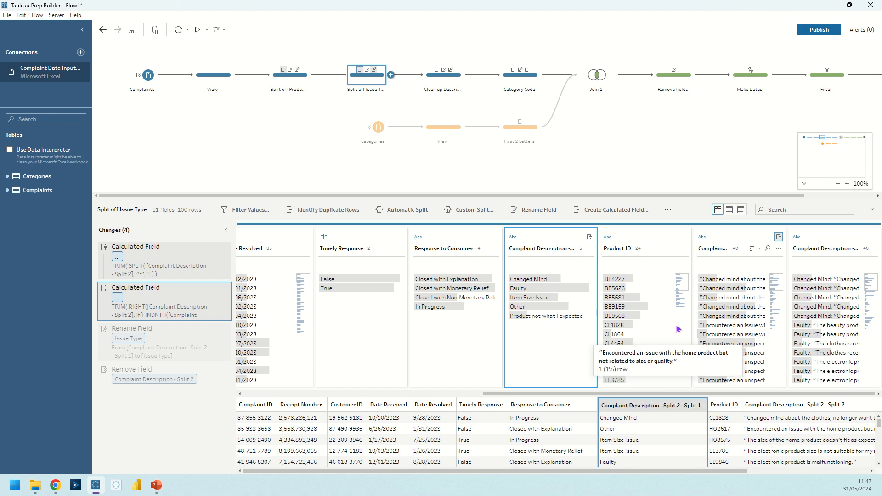
left_click(151, 343)
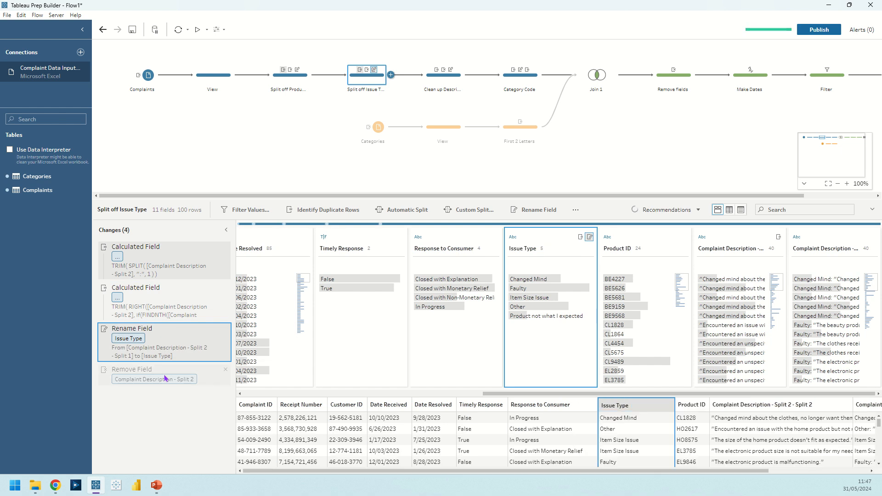
left_click(165, 378)
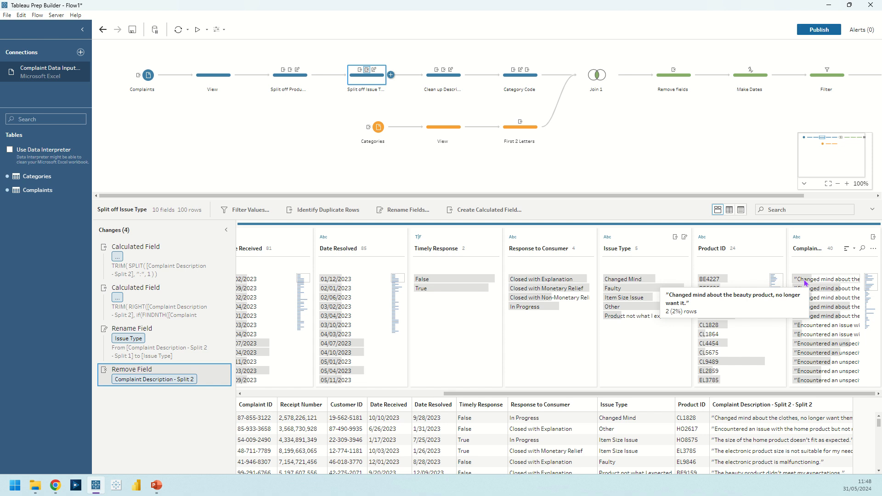
Set up a custom split of Complaint Description - Split 2 - Split 2 on the quotation mark into all fields, and close it without applying.
left_click(873, 248)
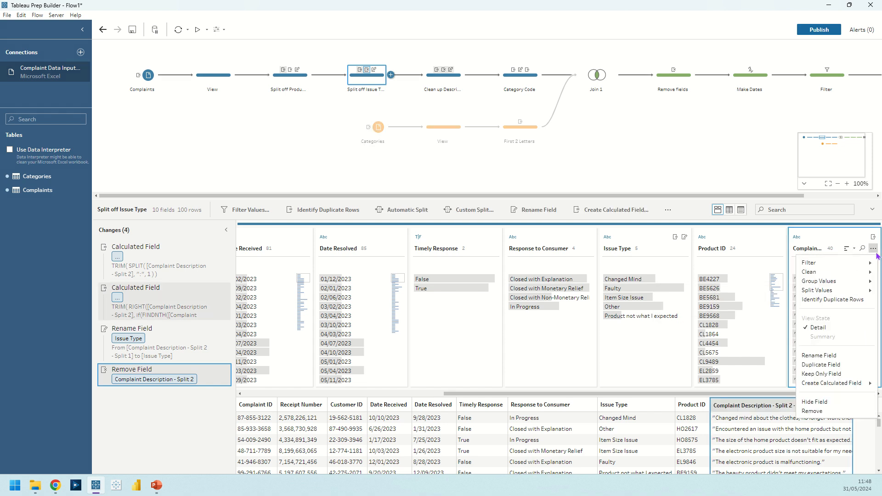
mouse_move(860, 289)
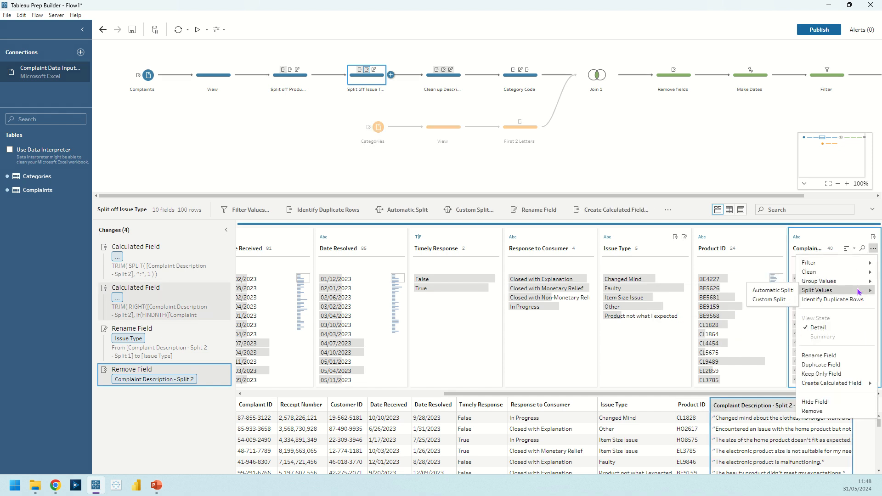
left_click(776, 296)
type("\"")
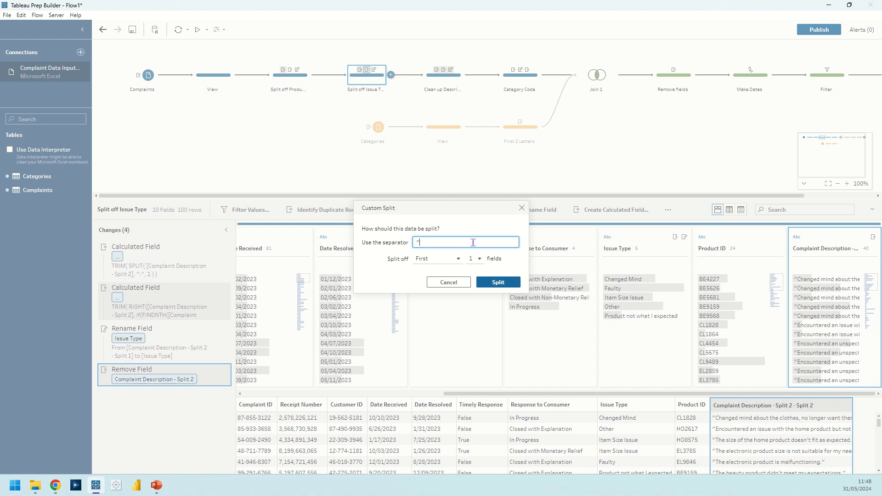
left_click(448, 259)
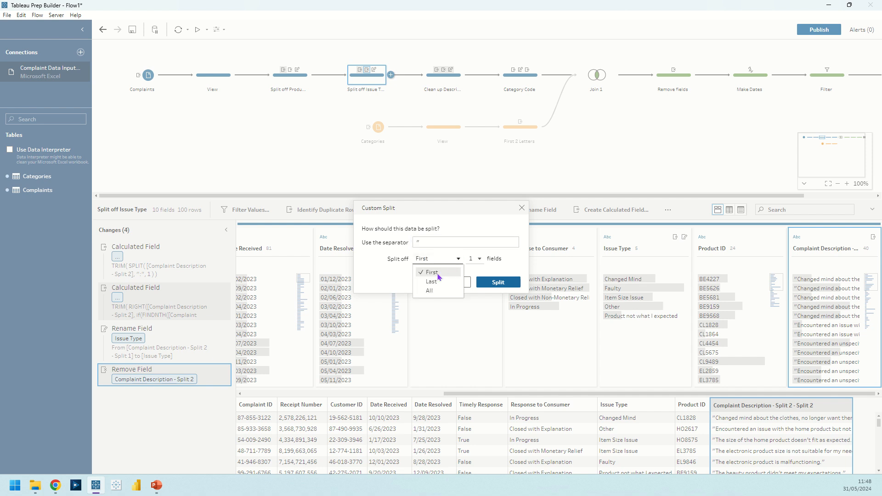
left_click(429, 291)
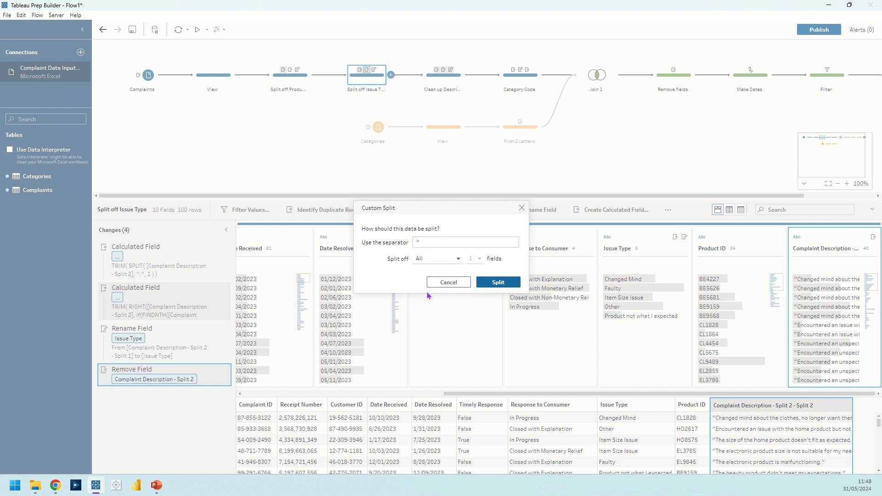
left_click(522, 208)
Review the Clean up Description step, examining its three split fields and the rename to Complaint Description.
left_click(446, 75)
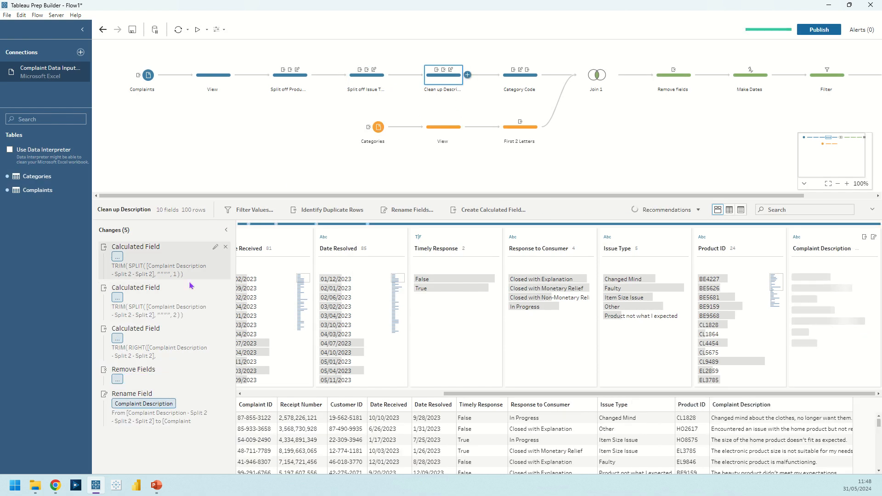
left_click(181, 341)
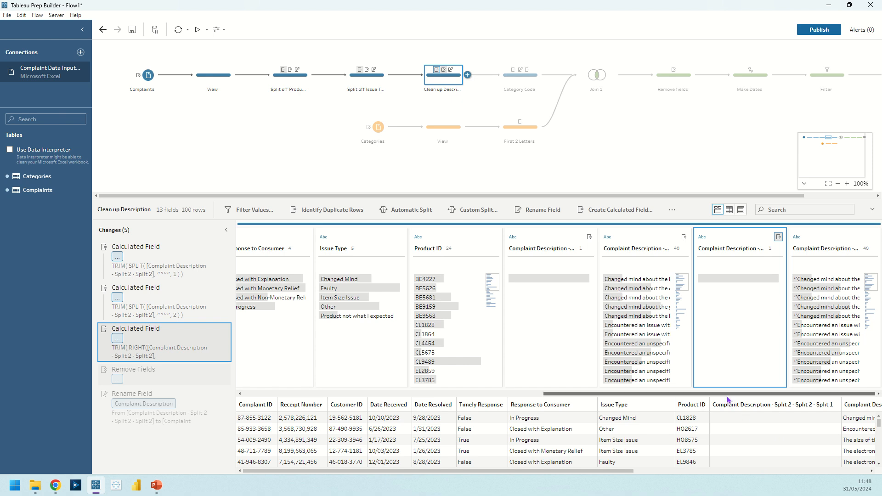
mouse_move(730, 396)
left_mouse_down()
mouse_move(302, 406)
mouse_move(735, 403)
left_mouse_up()
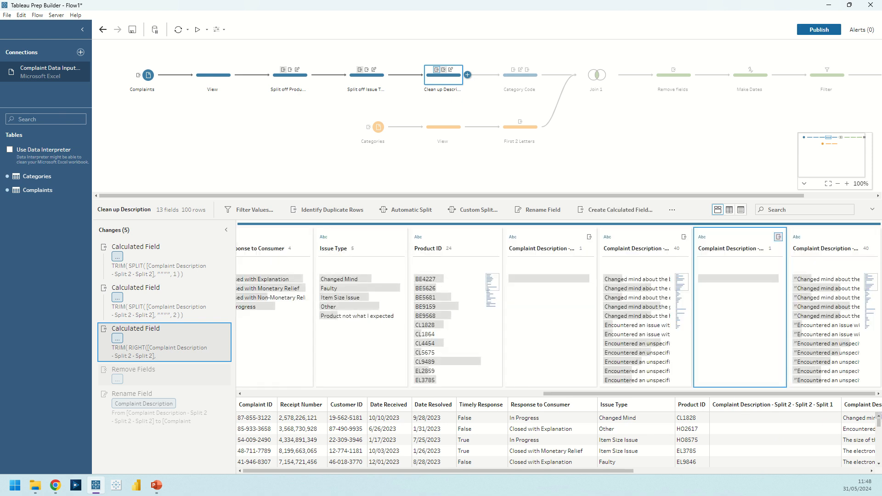
left_click(618, 248)
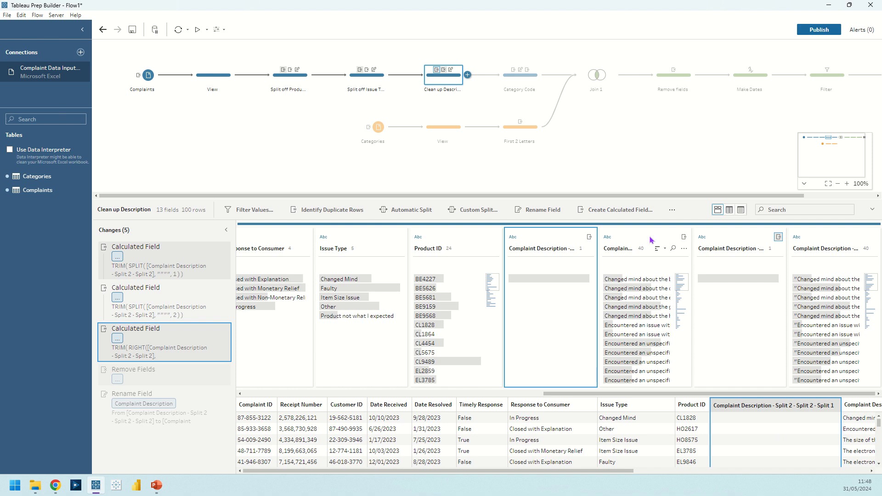
left_click(753, 236)
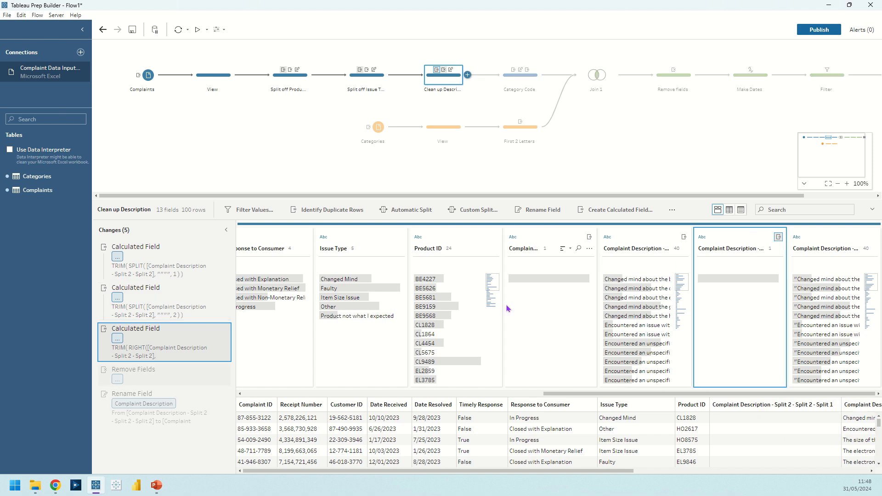
left_click(170, 405)
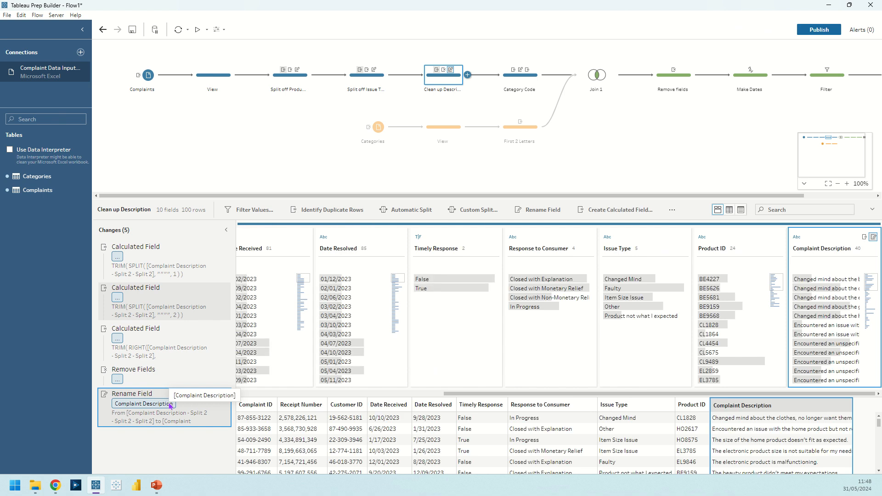
Examine the Product ID field's options for duplicating it and its Clean operations, and close them without applying anything.
left_click(761, 239)
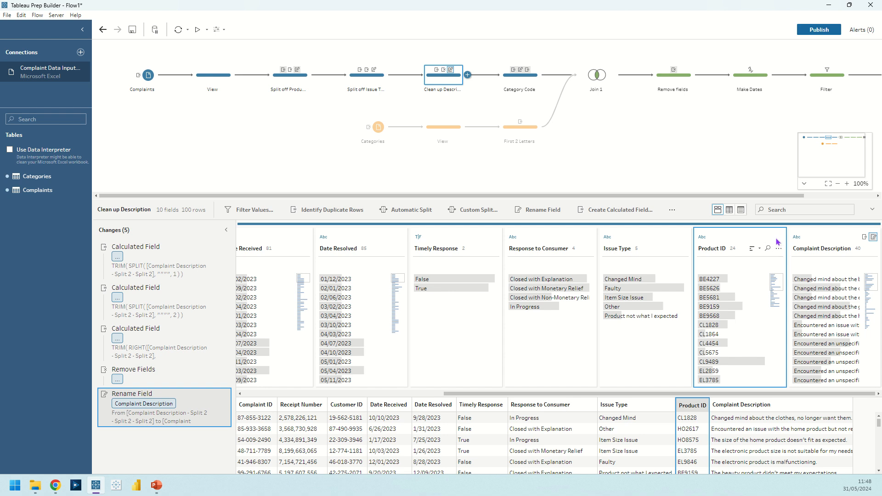
left_click(778, 248)
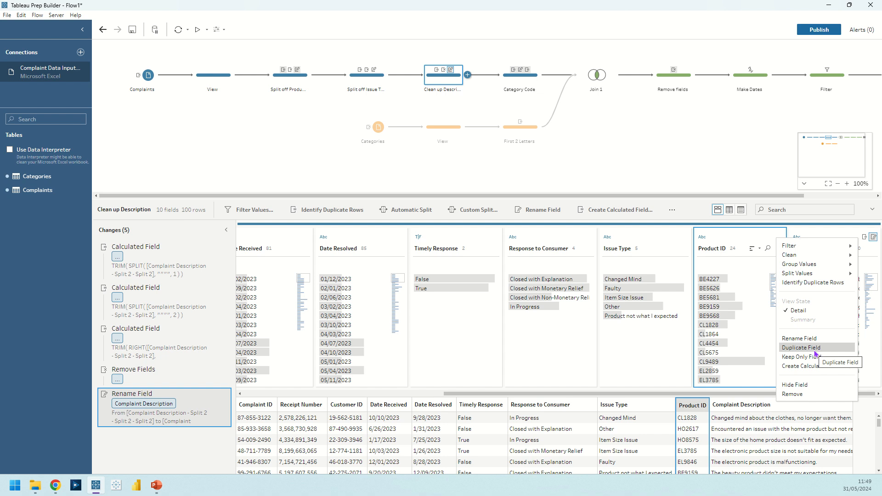
left_click(759, 235)
left_click(778, 248)
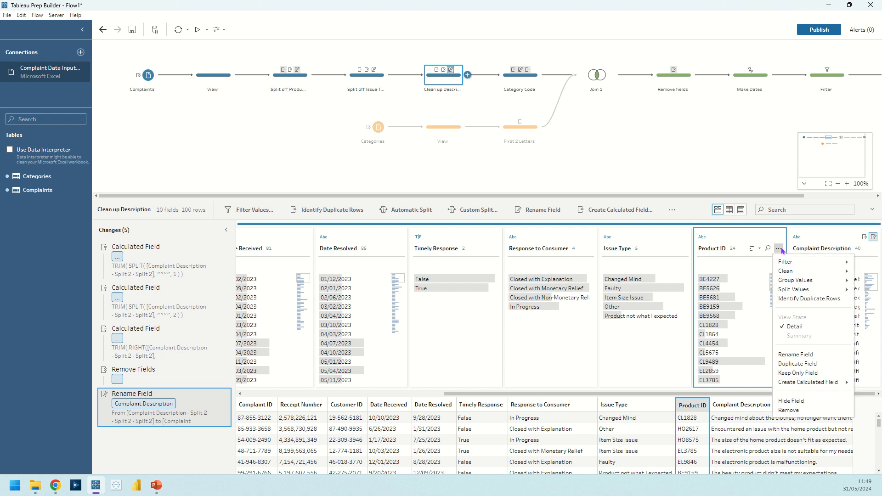
mouse_move(786, 271)
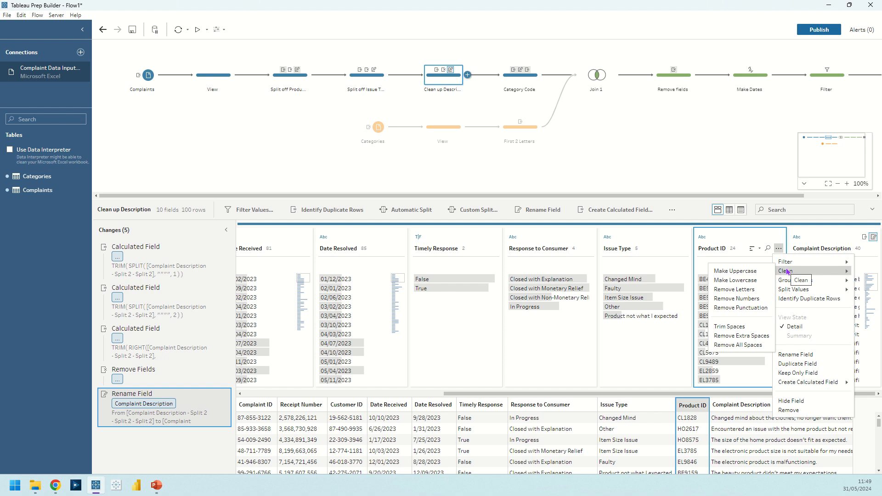
left_click(750, 303)
Review the Category Code step, examining the duplicated Product ID, its rename to Category Code and the Remove Numbers change.
left_click(532, 79)
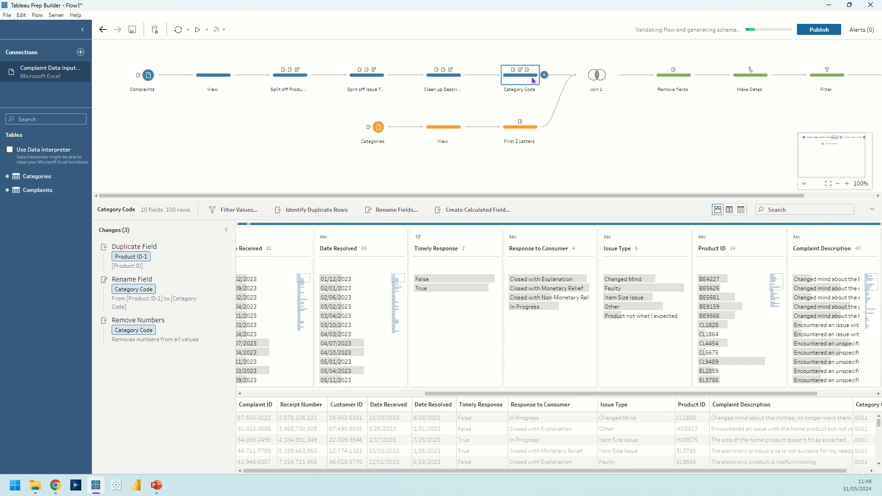
left_click(166, 331)
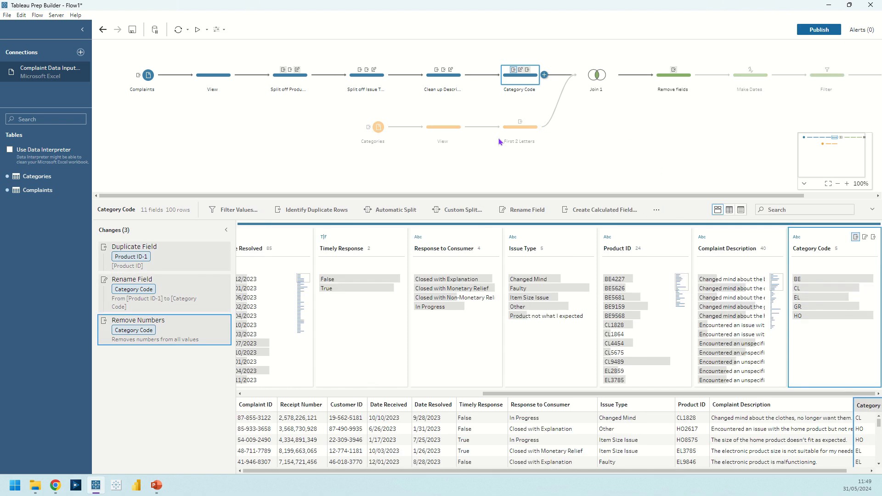
View the Categories branch and examine the Category Code calculation left([Product Category],2) in First 2 Letters, closing it unchanged.
left_click(453, 130)
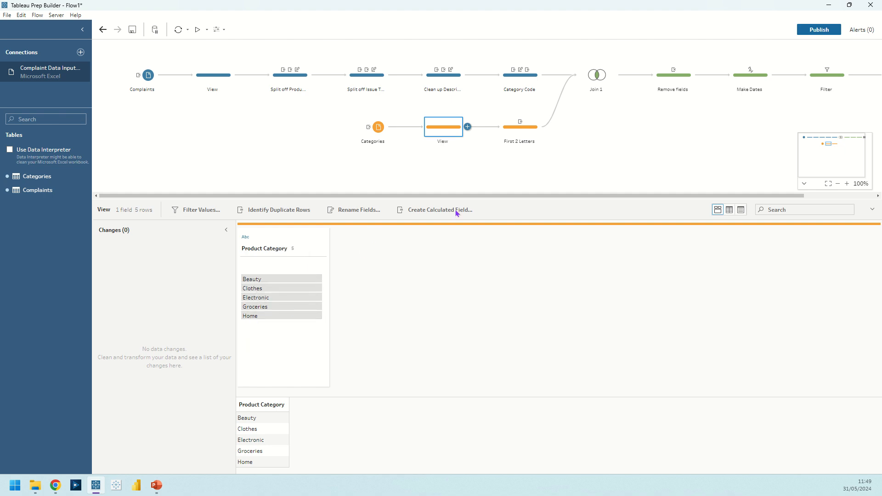
left_click(196, 250)
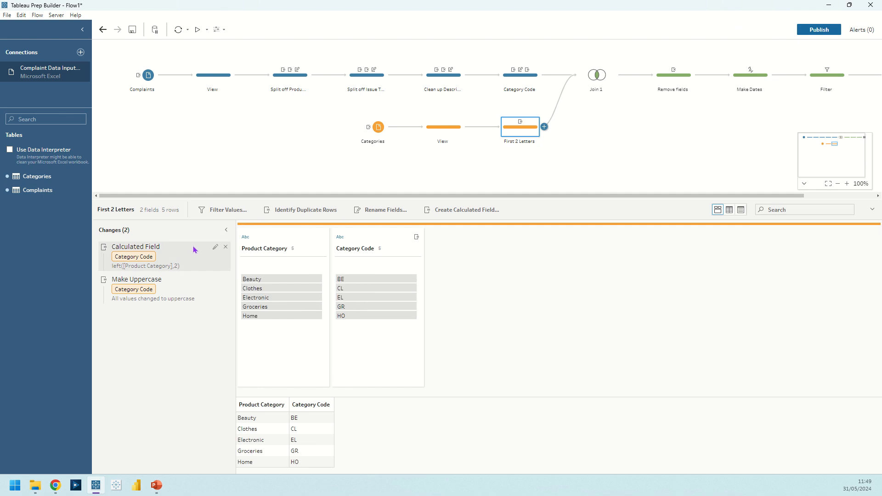
double_click(216, 252)
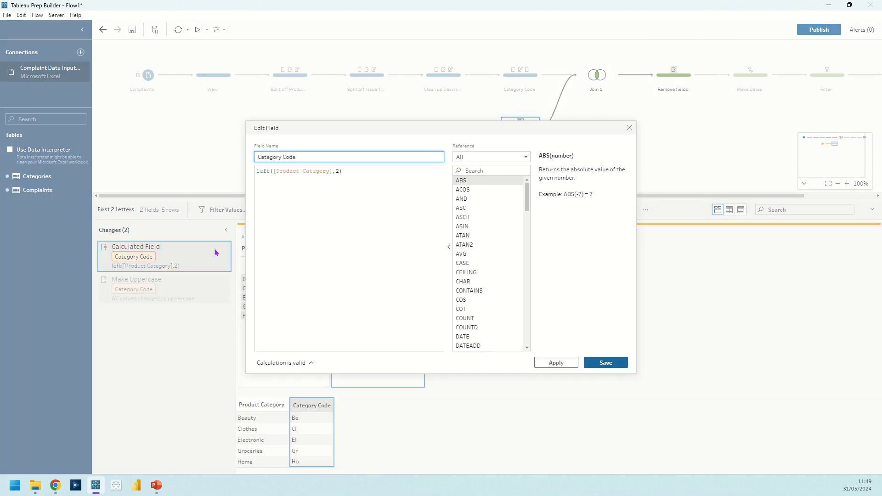
left_click(628, 127)
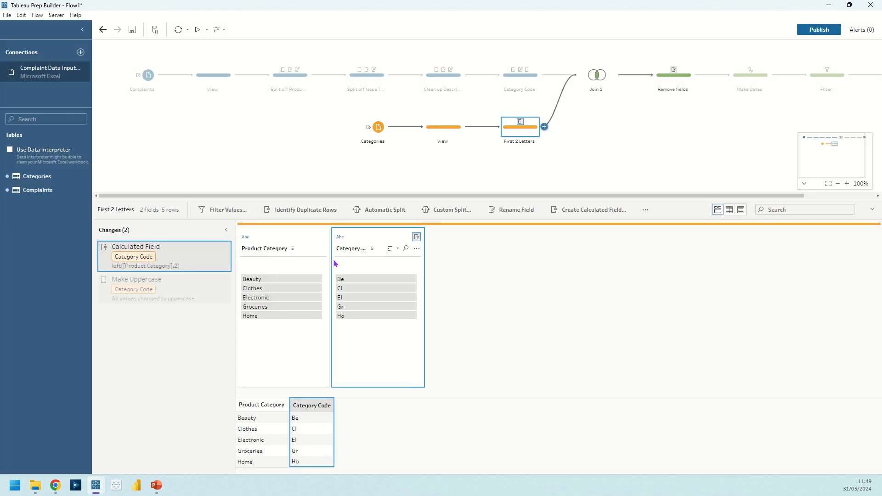
Check the Make Uppercase option among the Clean operations for Category Code in First 2 Letters, and close without applying it.
left_click(418, 249)
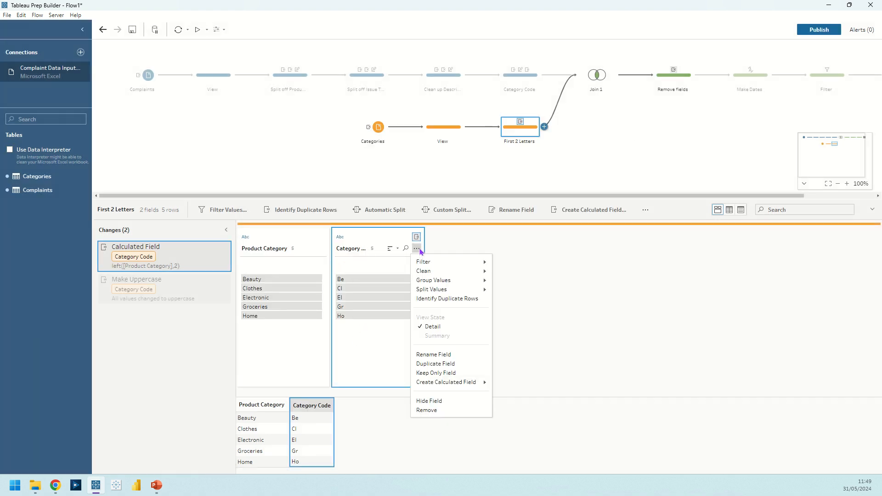
mouse_move(424, 272)
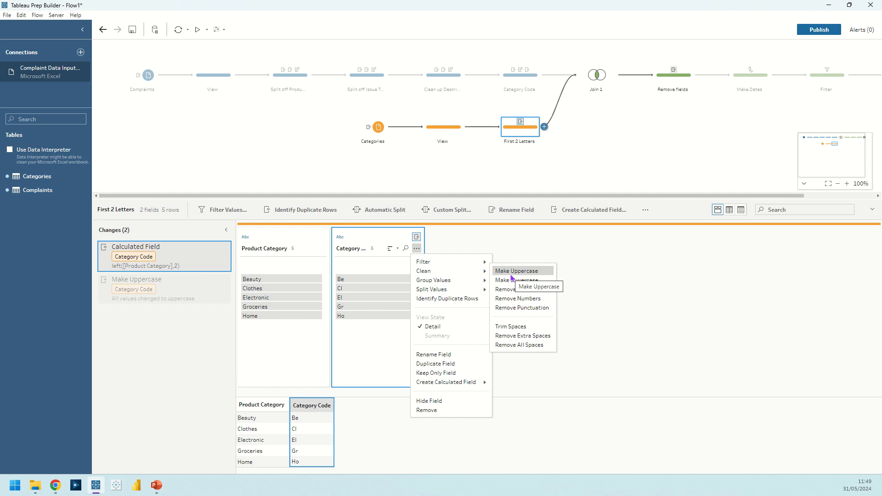
left_click(510, 258)
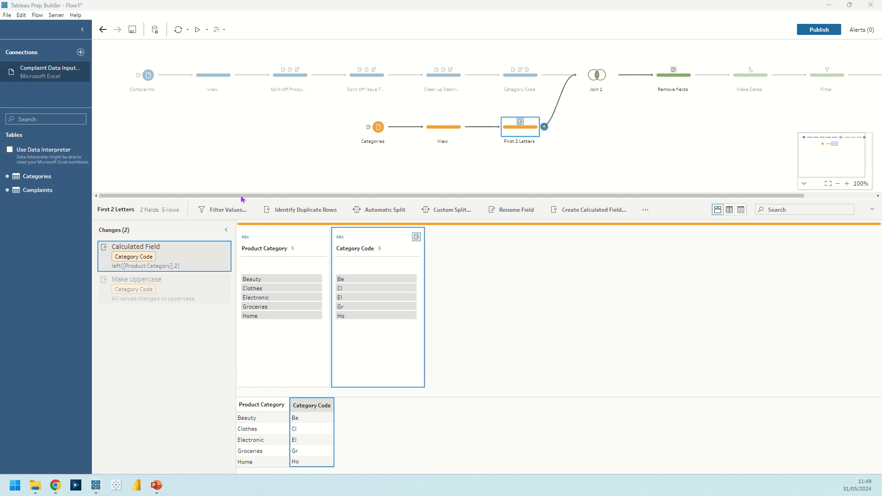
Review Join 1's inner join on Category Code and the category code fields removed in the Remove fields step.
left_click(605, 75)
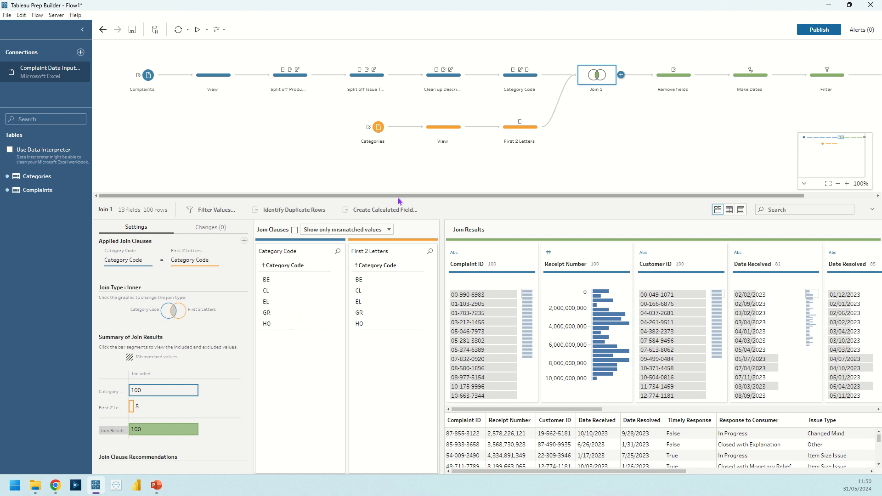
left_click_drag(399, 201, 496, 199)
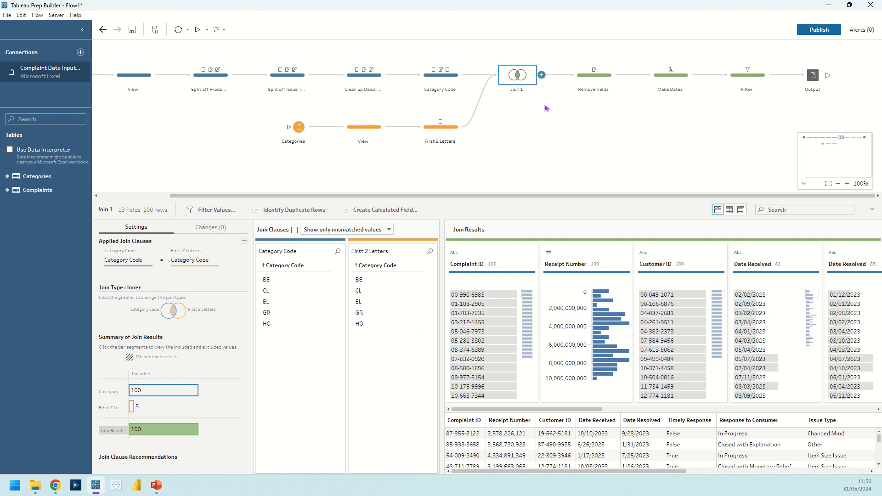
left_click(579, 88)
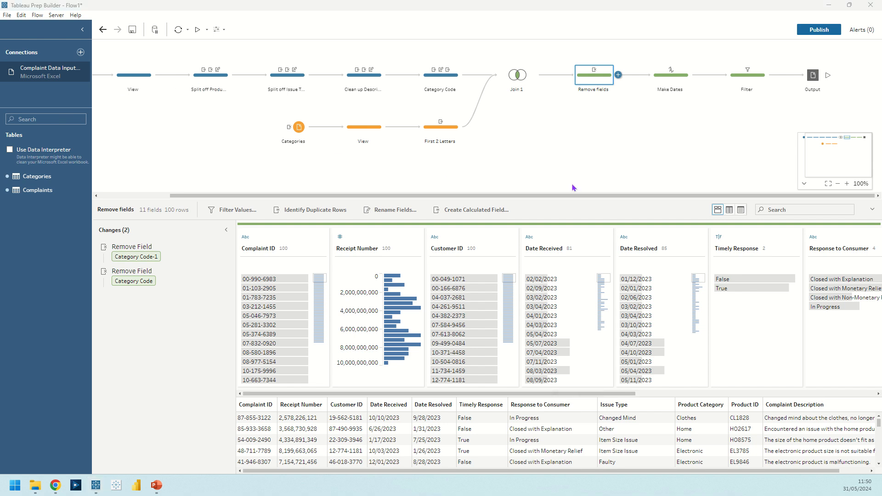
Check the data type options for Date Received without changing them, and review the date type changes in the Make Dates step.
left_click(559, 234)
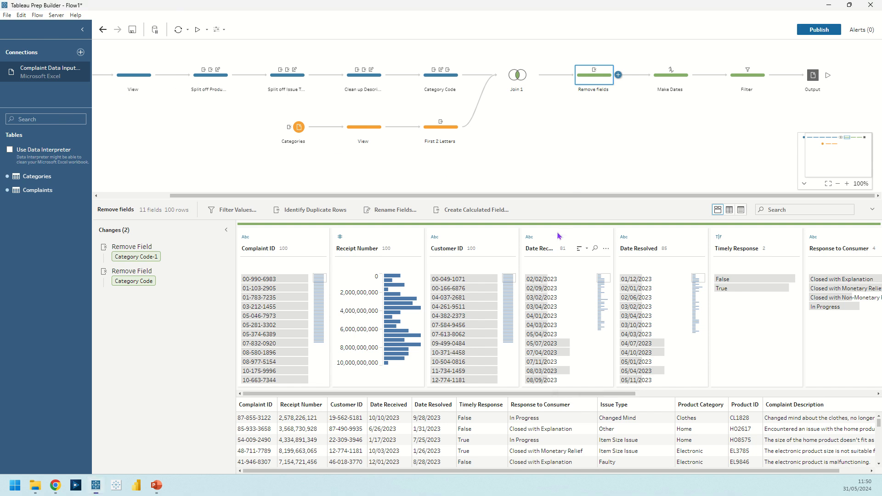
left_click(646, 238)
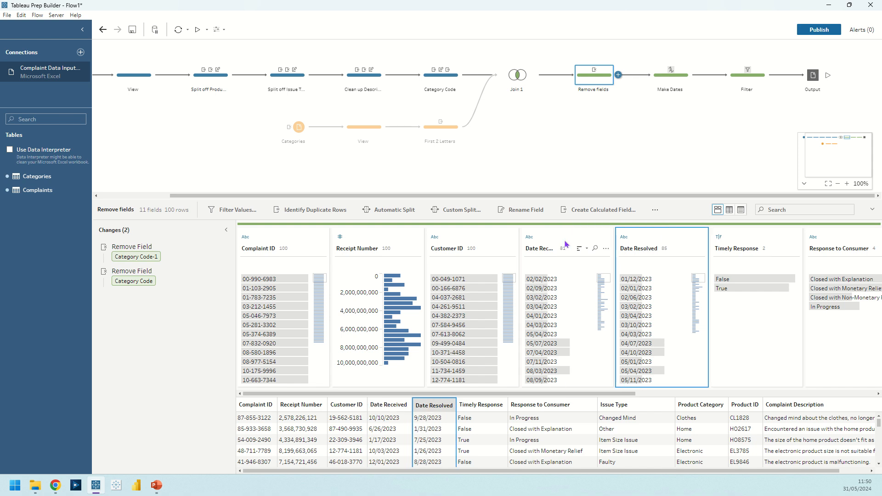
left_click(530, 237)
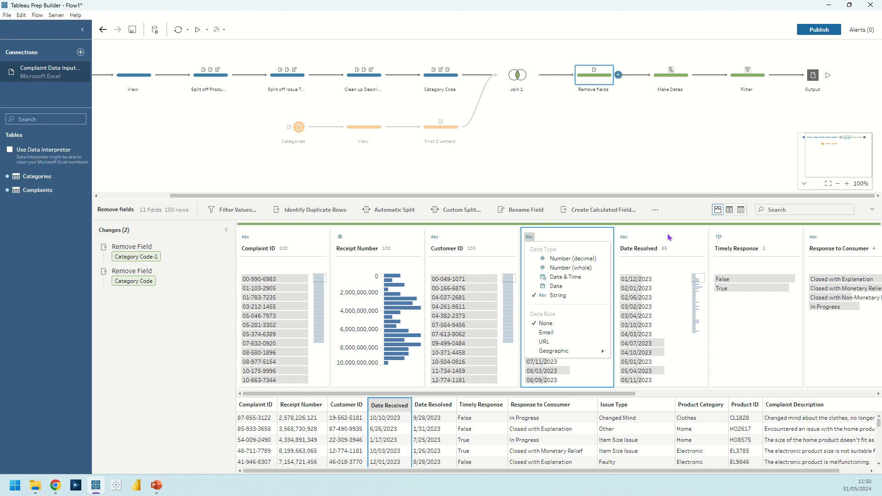
left_click(602, 238)
left_click(670, 74)
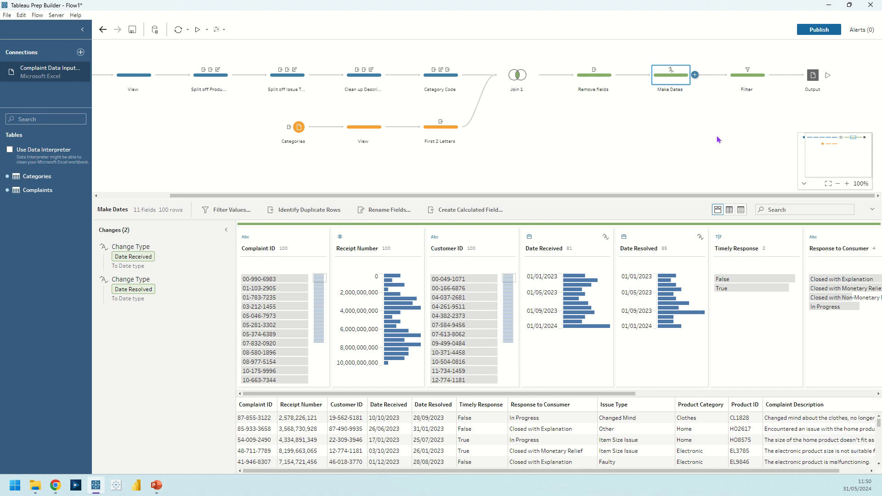
Review the Filter step and open its Date Received and Date Resolved filter for editing, closing it unchanged.
left_click(738, 81)
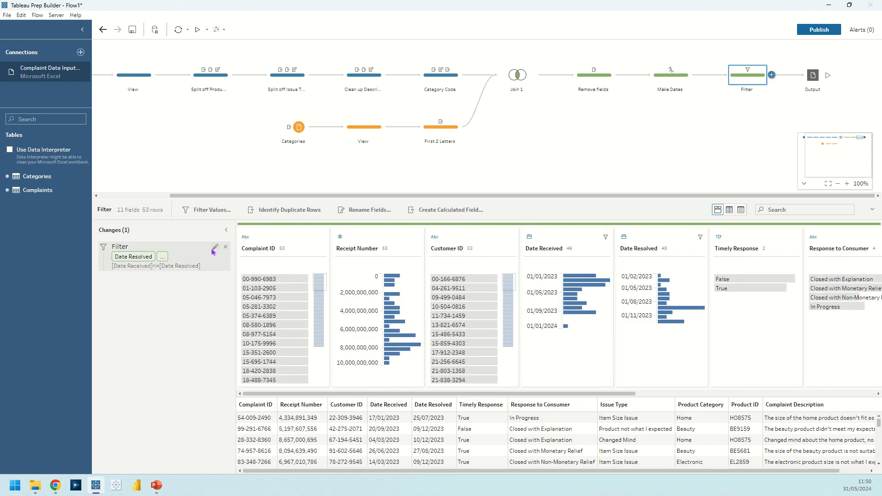
left_click(215, 247)
key("Escape")
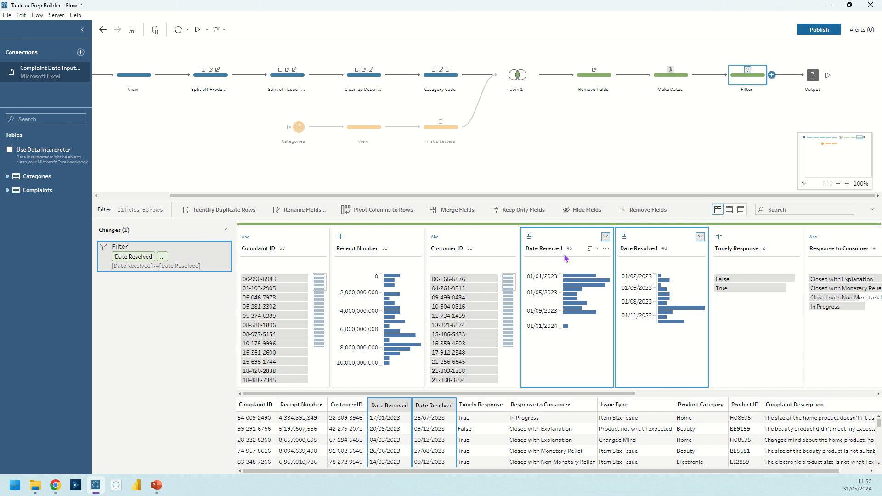
Clear the field selection in the Filter step, open a blank filter calculation and close it without adding a filter.
left_click(562, 235)
left_click(555, 240)
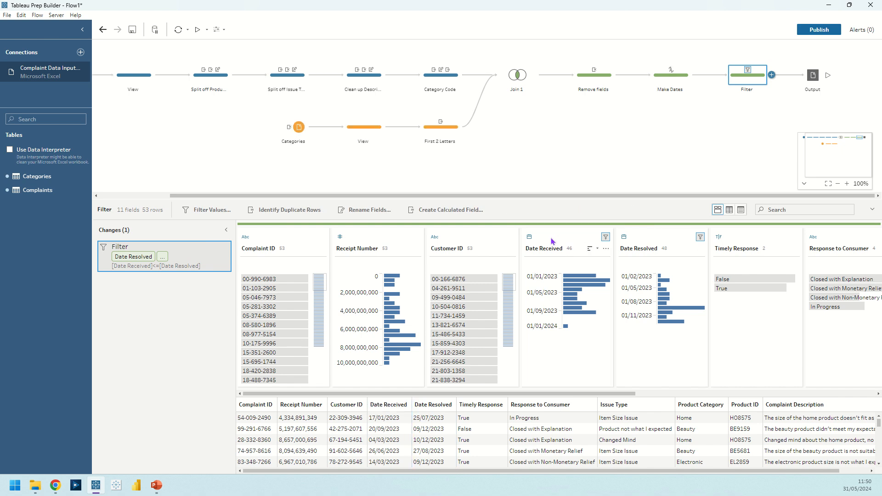
left_click(225, 209)
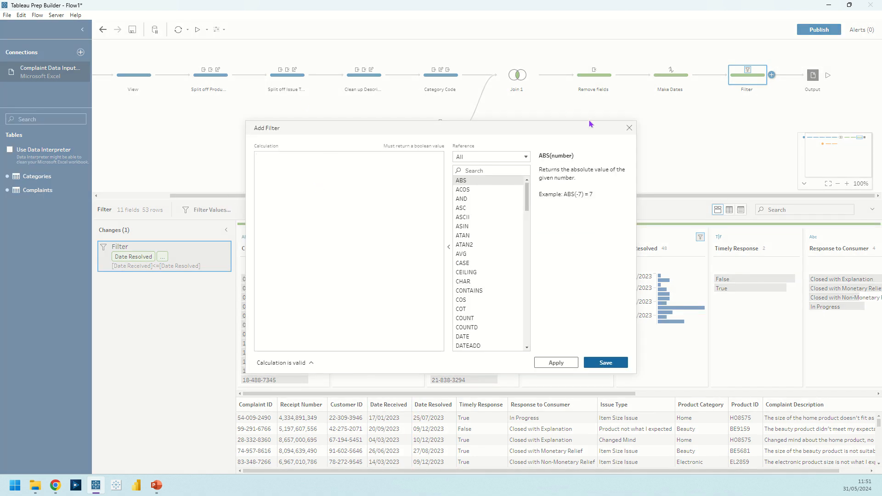
left_click(629, 129)
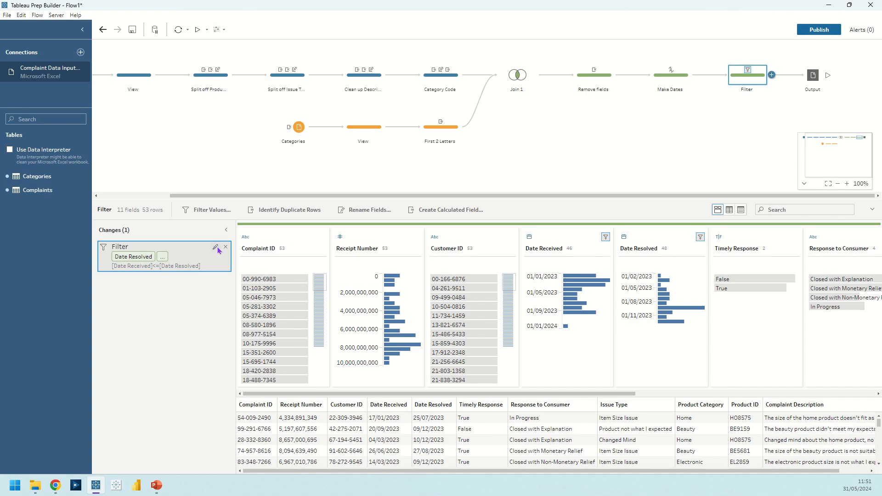
Examine the filter calculation [Date Received]<=[Date Resolved], close it unchanged, and view the settings and preview of the Output step.
double_click(218, 251)
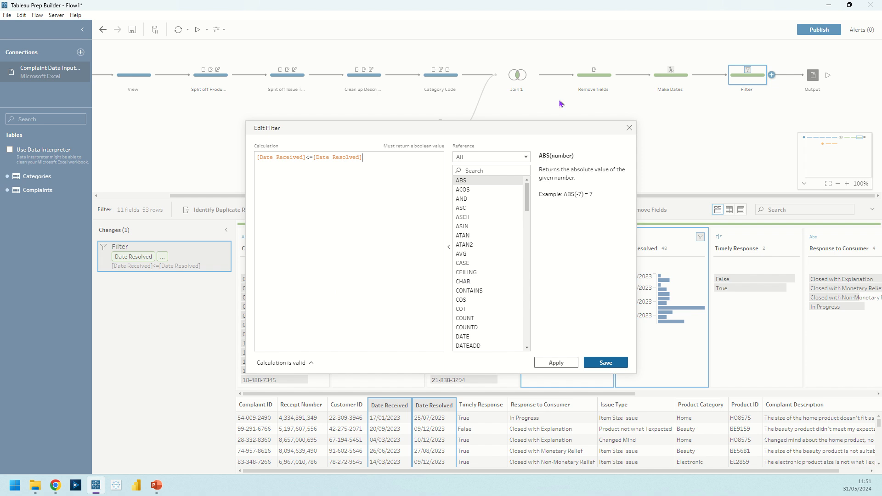
left_click(628, 128)
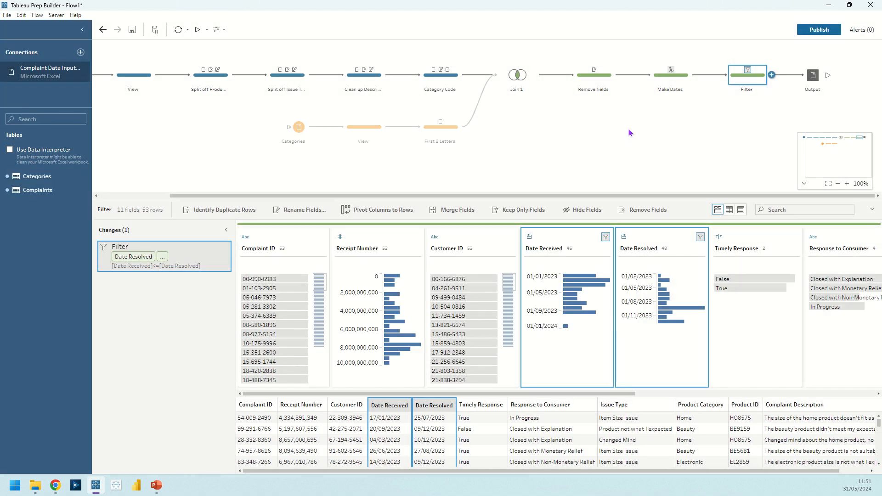
left_click(812, 74)
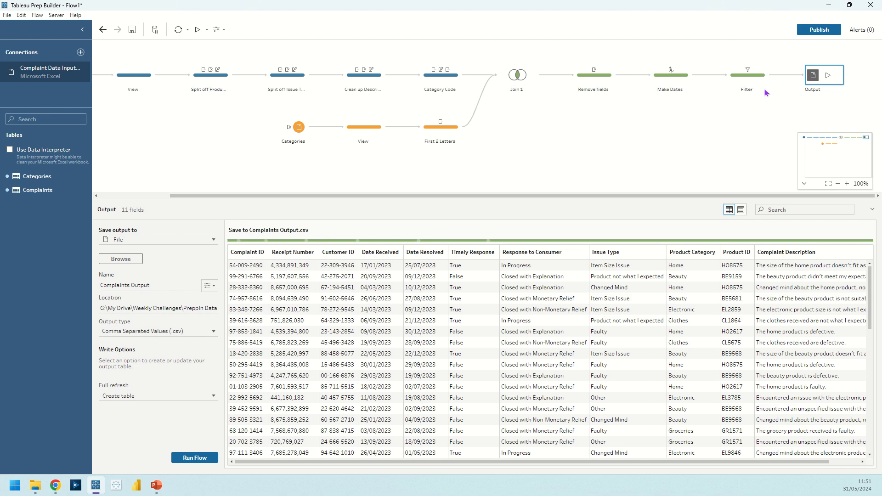